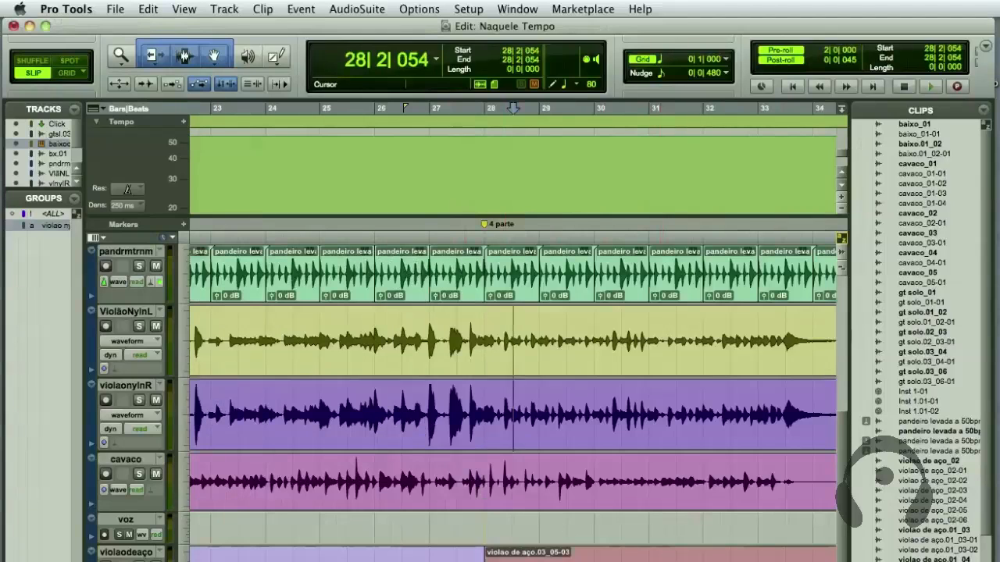
Hide the clips list so the timeline takes the full width of the edit window.
{"action": "left_click", "coordinate": [986, 559]}
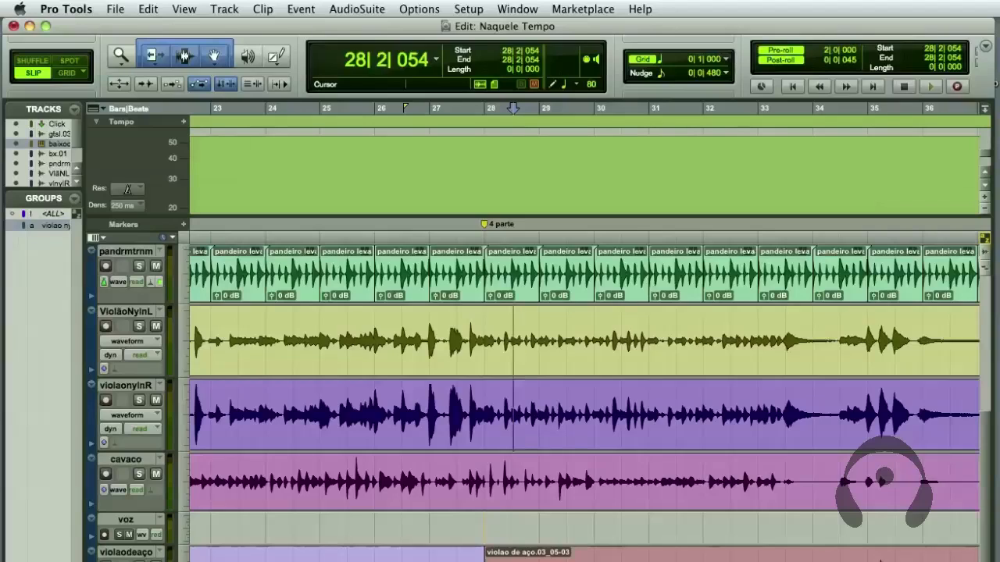
{"action": "left_click", "coordinate": [393, 321]}
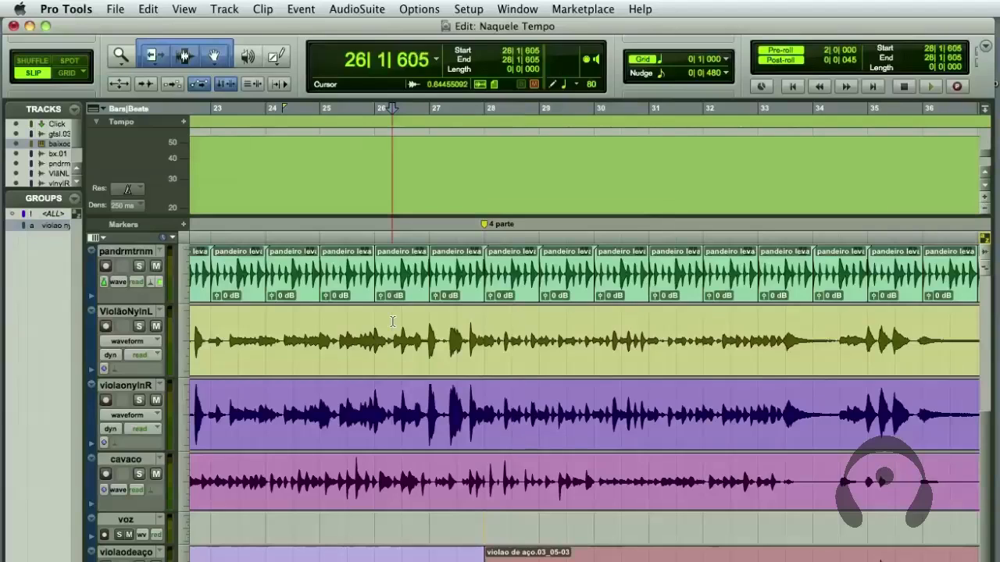
{"action": "scroll", "coordinate": [674, 287], "scroll_direction": "up", "scroll_amount": 3}
{"action": "left_click", "coordinate": [674, 287]}
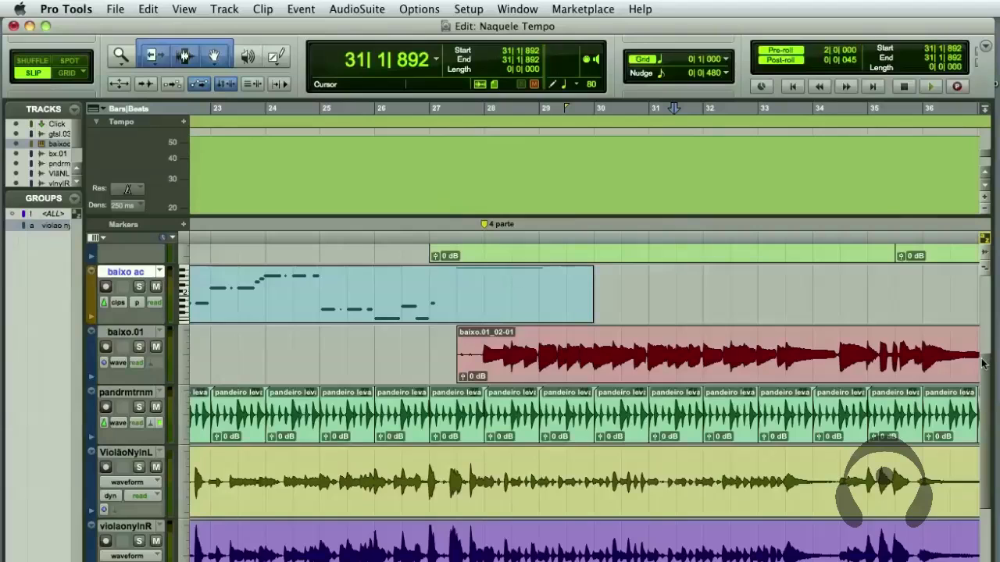
Delete the silent start of the gt solo.03_04-01 clip, selecting from 26|2|554 to 27|2|371.
{"action": "scroll", "coordinate": [983, 373], "scroll_direction": "down", "scroll_amount": 1}
{"action": "left_click_drag", "start_coordinate": [984, 373], "coordinate": [985, 286]}
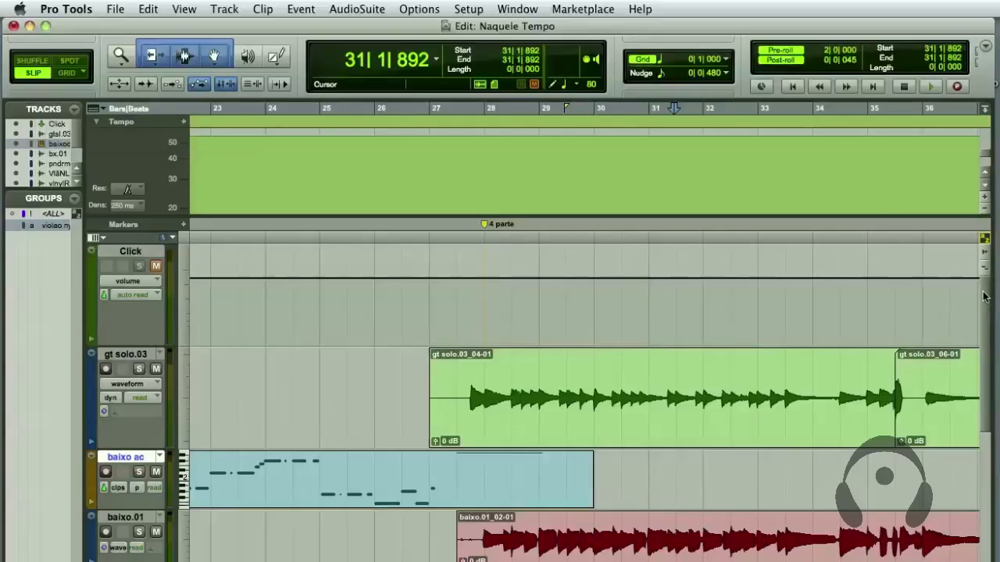
{"action": "left_click_drag", "start_coordinate": [984, 295], "coordinate": [978, 342]}
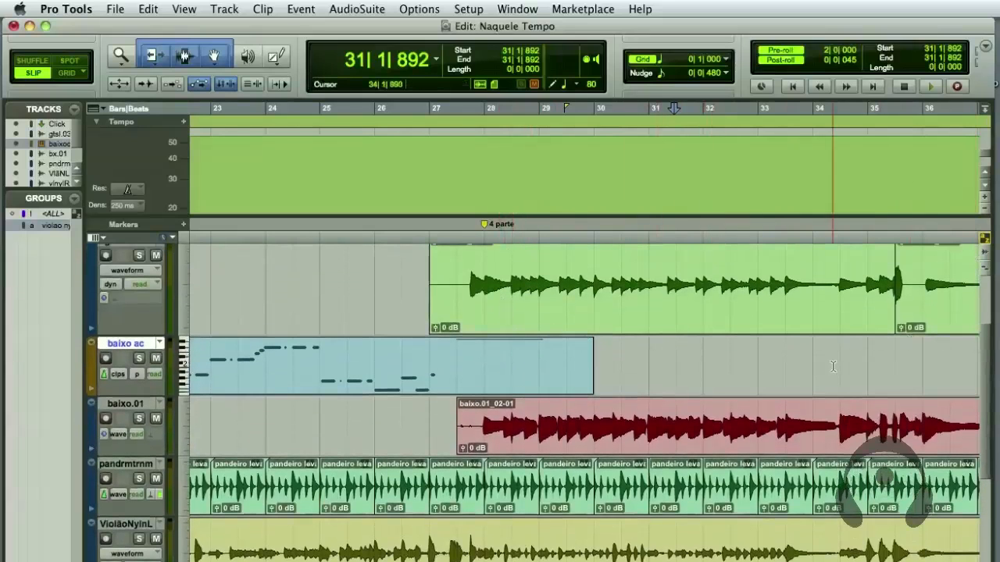
{"action": "left_click_drag", "start_coordinate": [990, 348], "coordinate": [991, 293]}
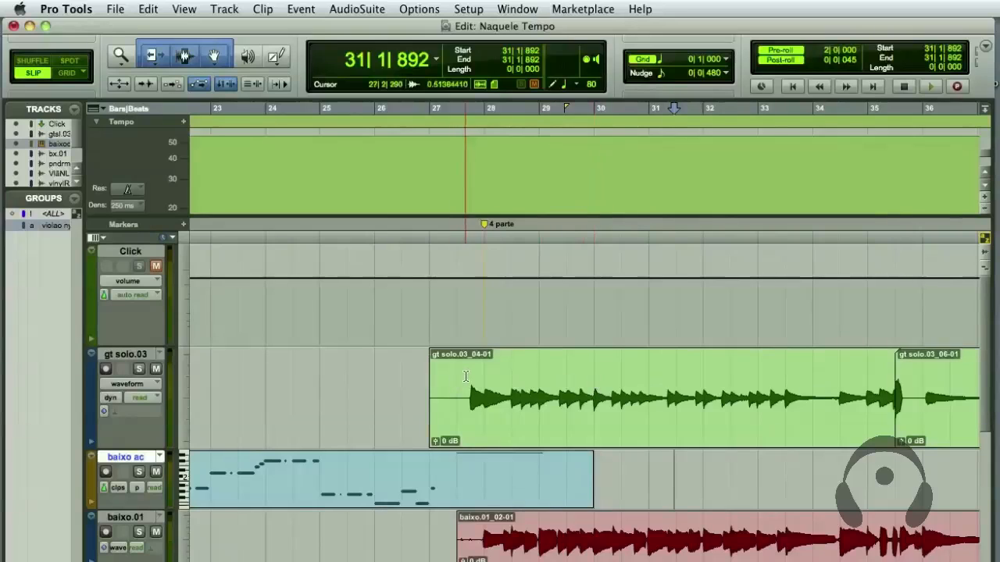
{"action": "left_click_drag", "start_coordinate": [467, 375], "coordinate": [419, 382]}
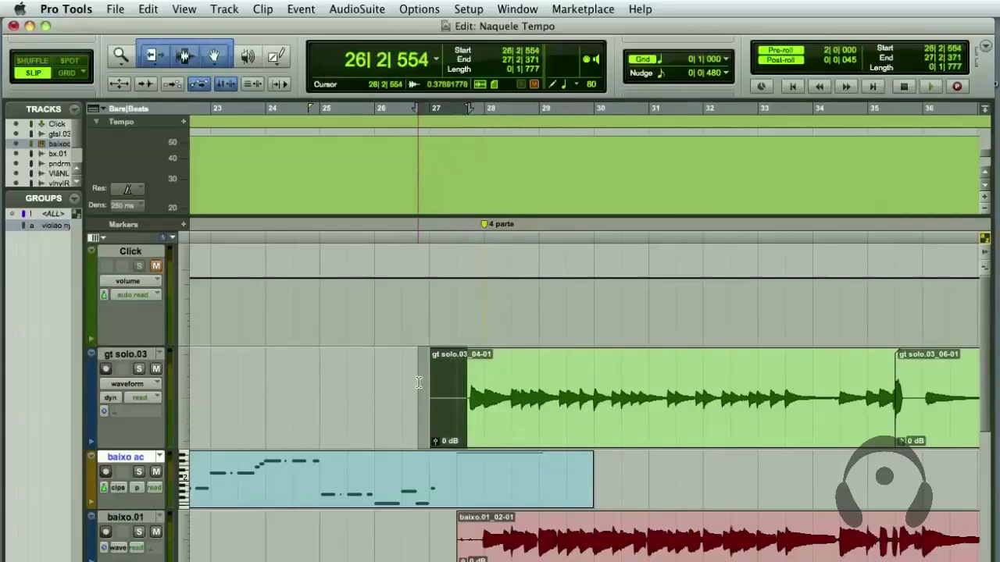
{"action": "key", "text": "Delete"}
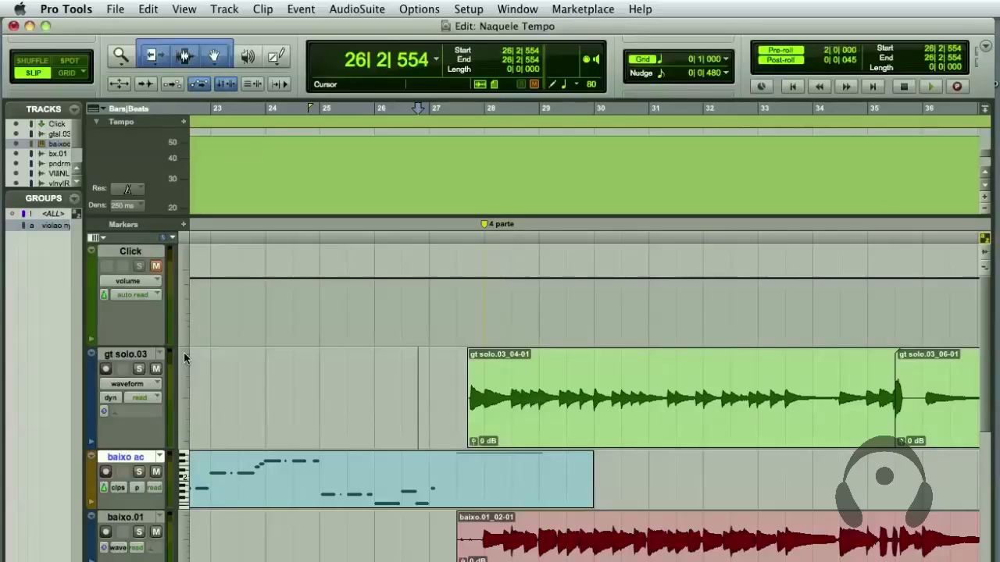
{"action": "key", "text": "super+bracketleft"}
{"action": "key", "text": "super+bracketleft"}
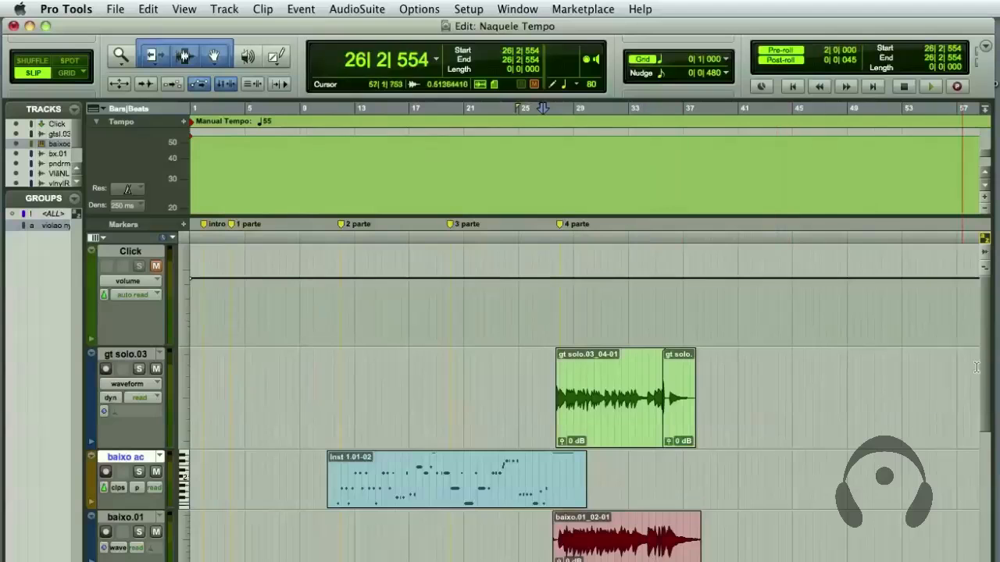
{"action": "mouse_move", "coordinate": [986, 330]}
{"action": "left_mouse_down"}
{"action": "mouse_move", "coordinate": [997, 526]}
{"action": "mouse_move", "coordinate": [987, 336]}
{"action": "left_mouse_up"}
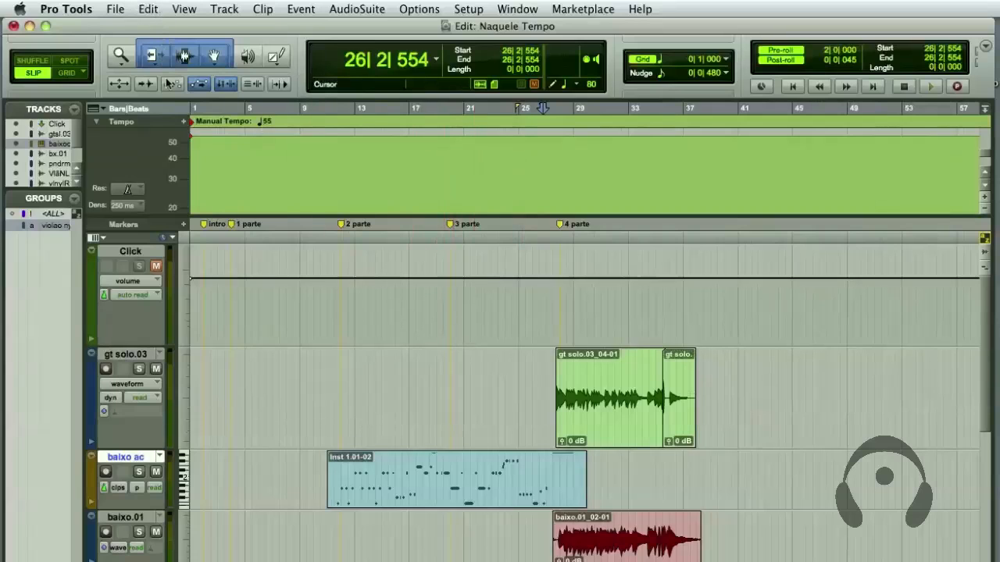
{"action": "left_click", "coordinate": [366, 9]}
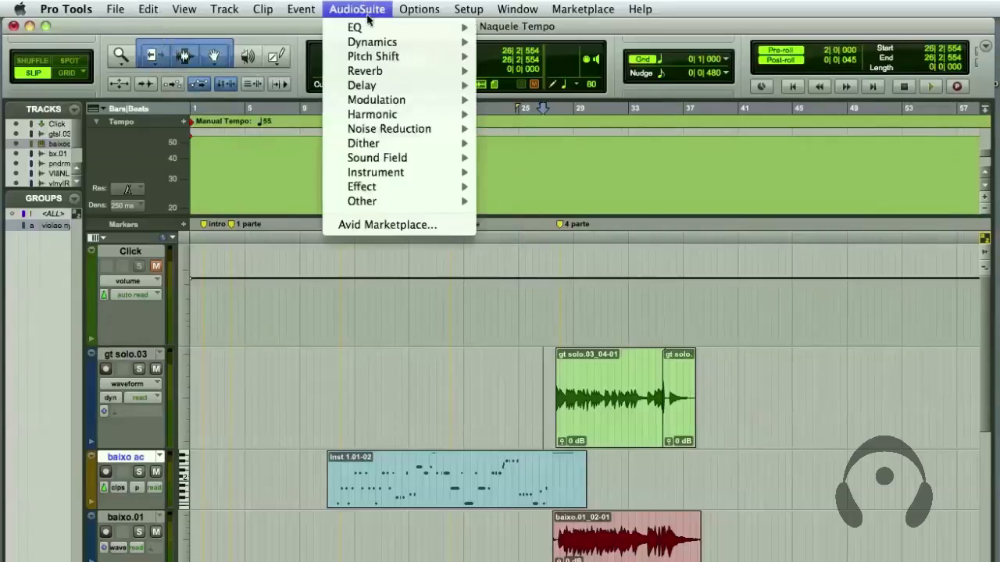
{"action": "mouse_move", "coordinate": [370, 26]}
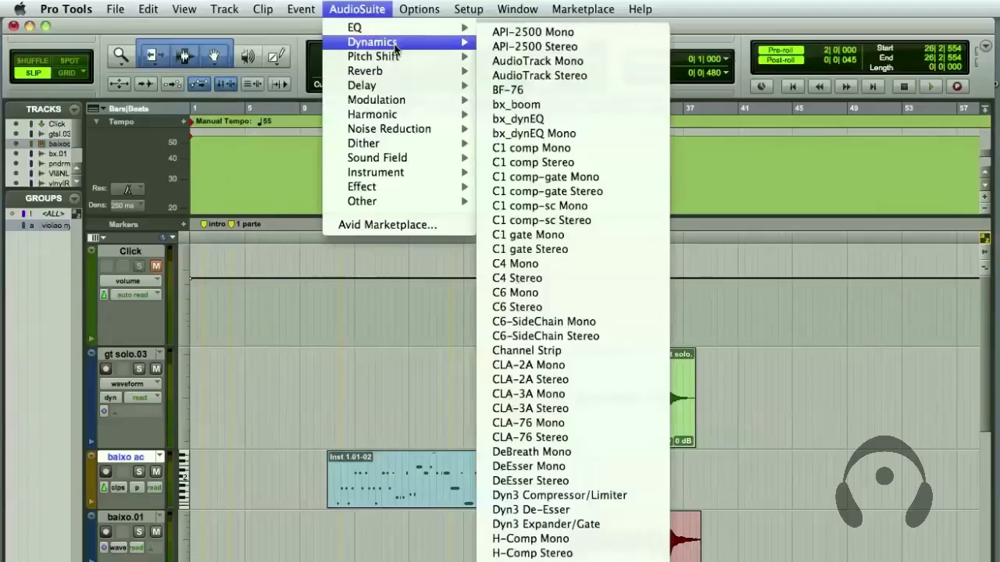
{"action": "mouse_move", "coordinate": [400, 59]}
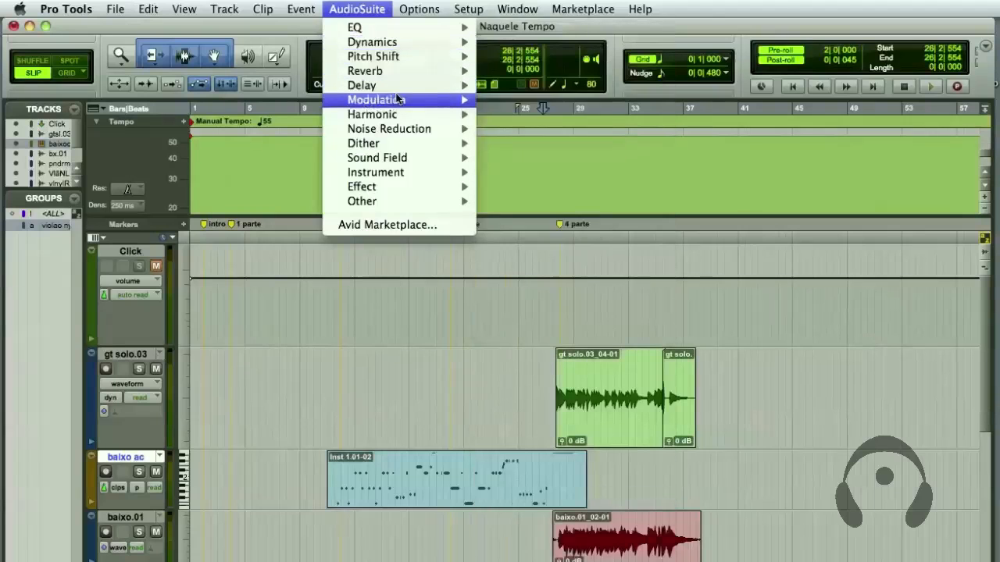
{"action": "left_click", "coordinate": [709, 30]}
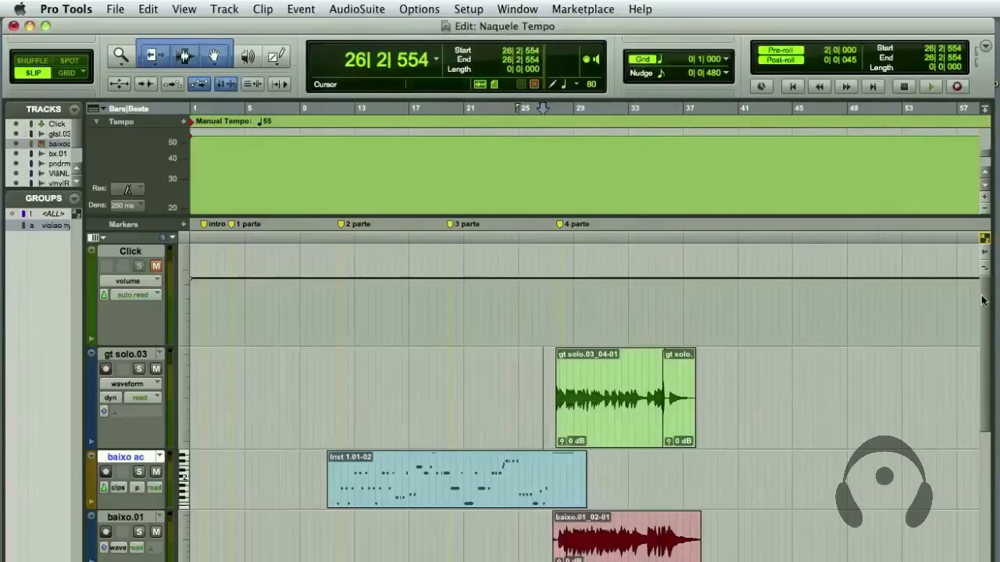
Select the gt solo.03_04-01 clip and examine it at closer range on its track.
{"action": "left_click", "coordinate": [609, 418]}
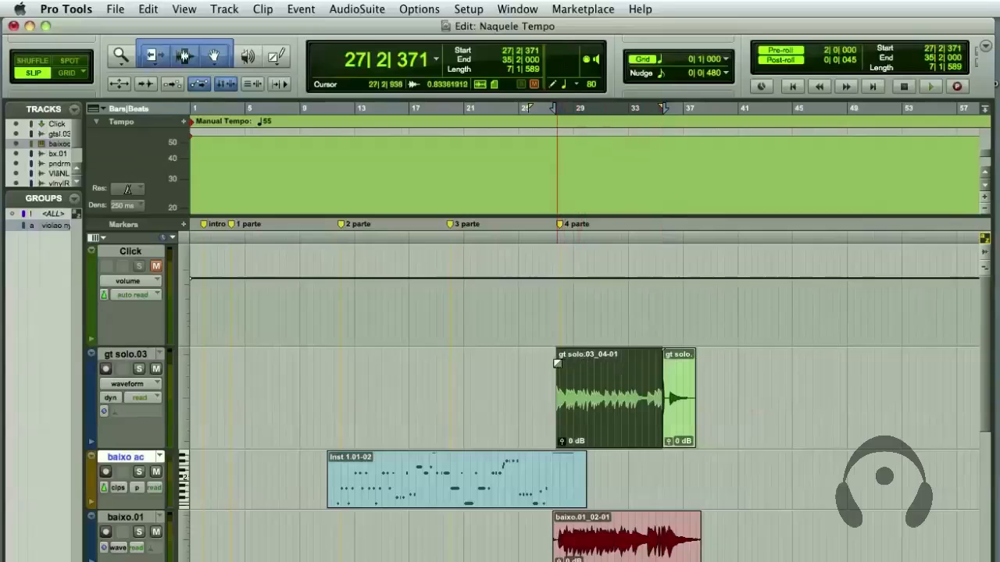
{"action": "left_click", "coordinate": [553, 358]}
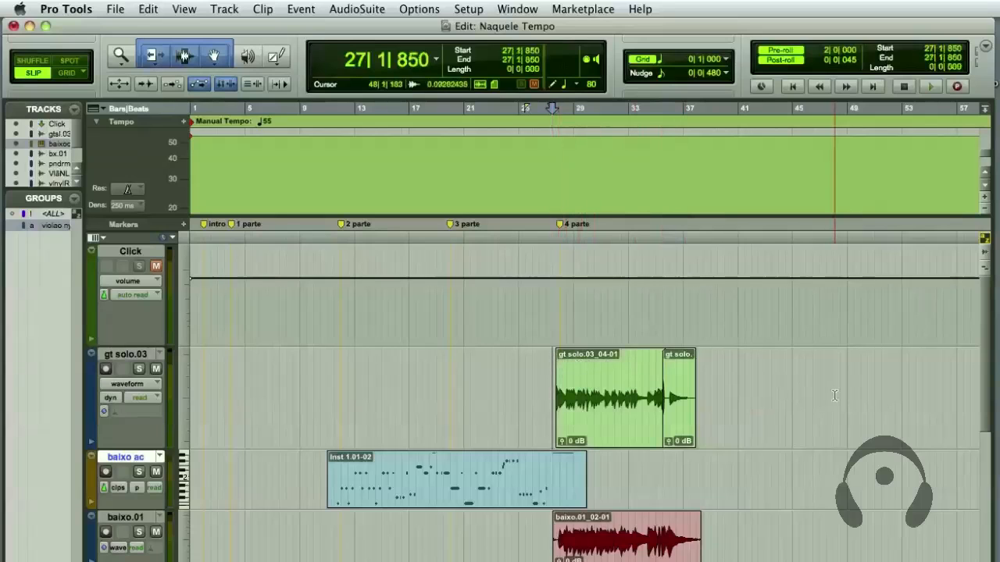
{"action": "left_click_drag", "start_coordinate": [986, 310], "coordinate": [992, 344]}
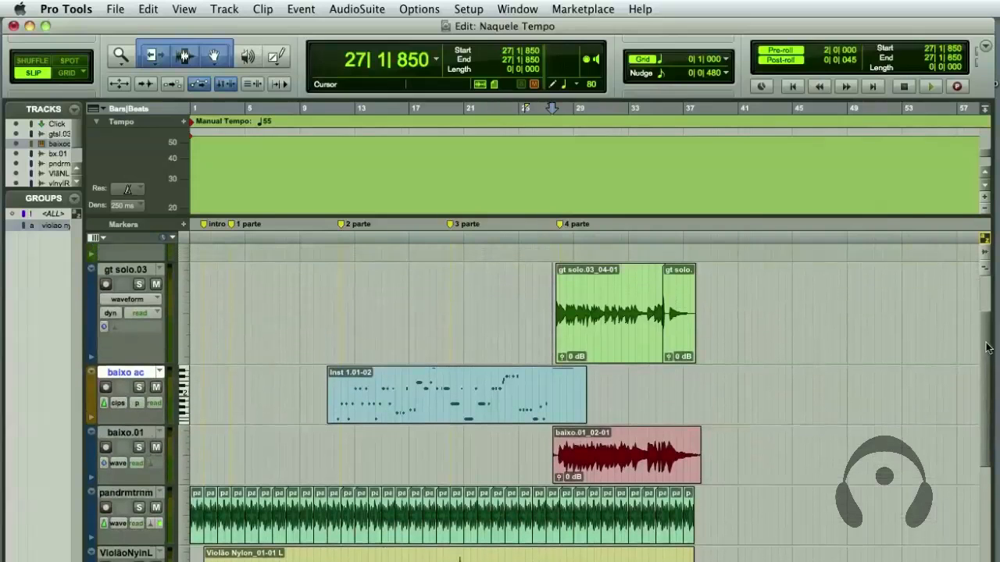
{"action": "double_click", "coordinate": [573, 310]}
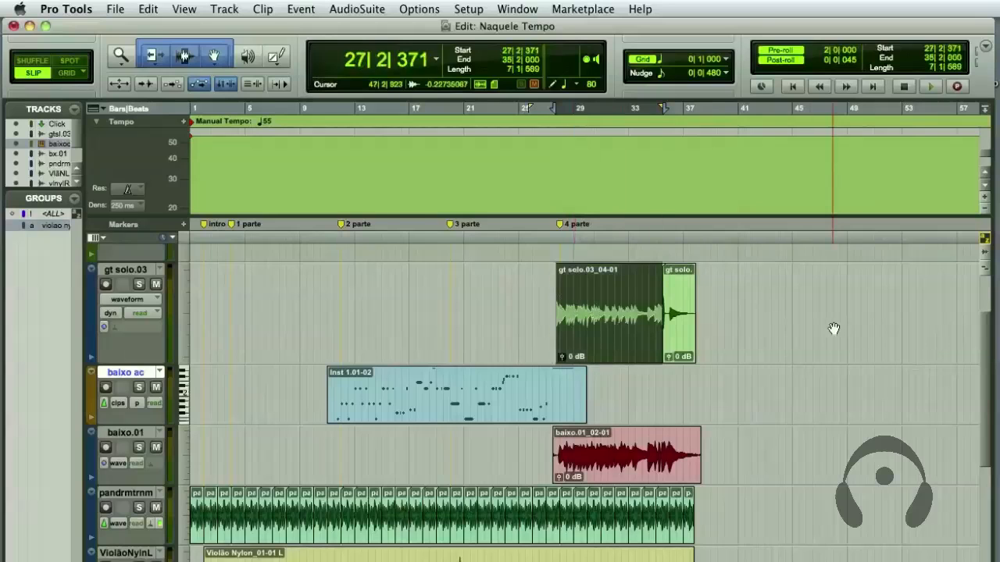
{"action": "key", "text": "t"}
{"action": "key", "text": "t"}
{"action": "key", "text": "r"}
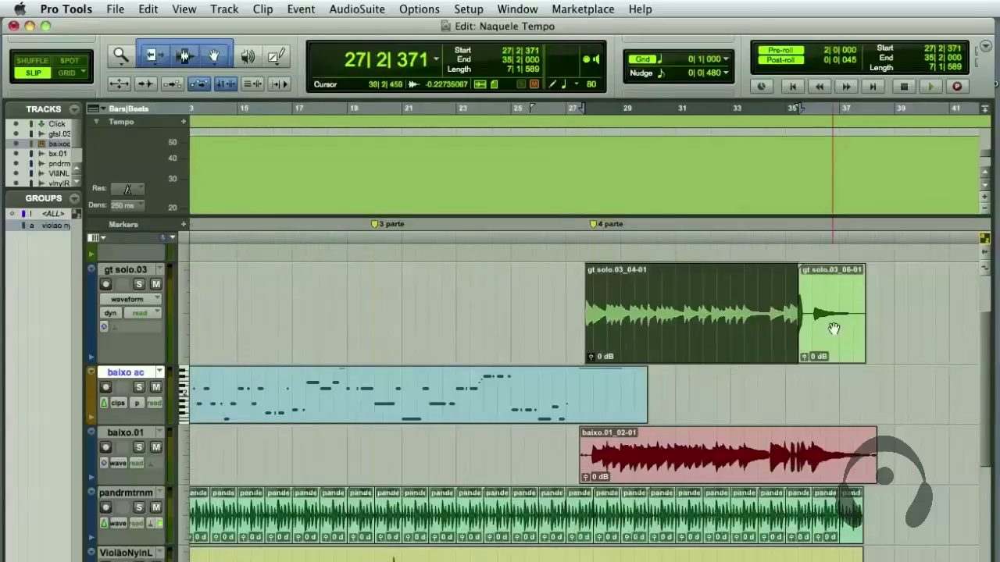
{"action": "left_click", "coordinate": [884, 294]}
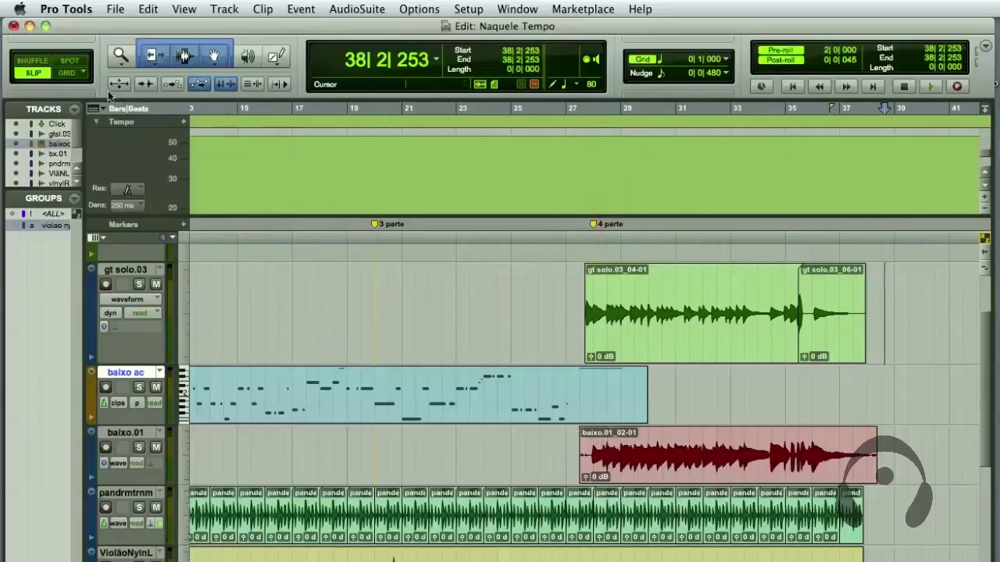
Switch to Grid mode and delete the silent start of the baixo.01_02-01 clip, from 27|1|000 to 28|1|000.
{"action": "key", "text": "F4"}
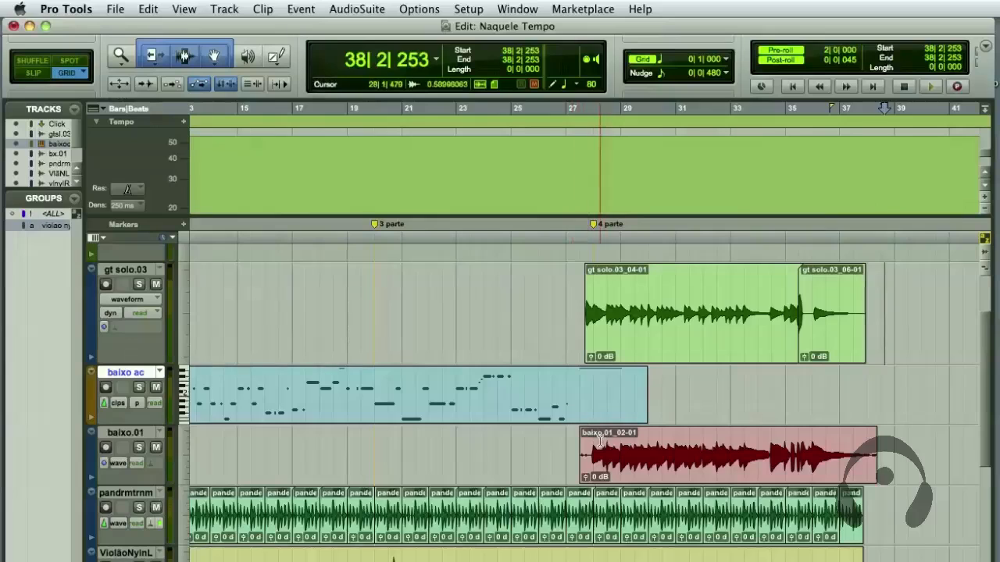
{"action": "left_click_drag", "start_coordinate": [592, 439], "coordinate": [676, 438]}
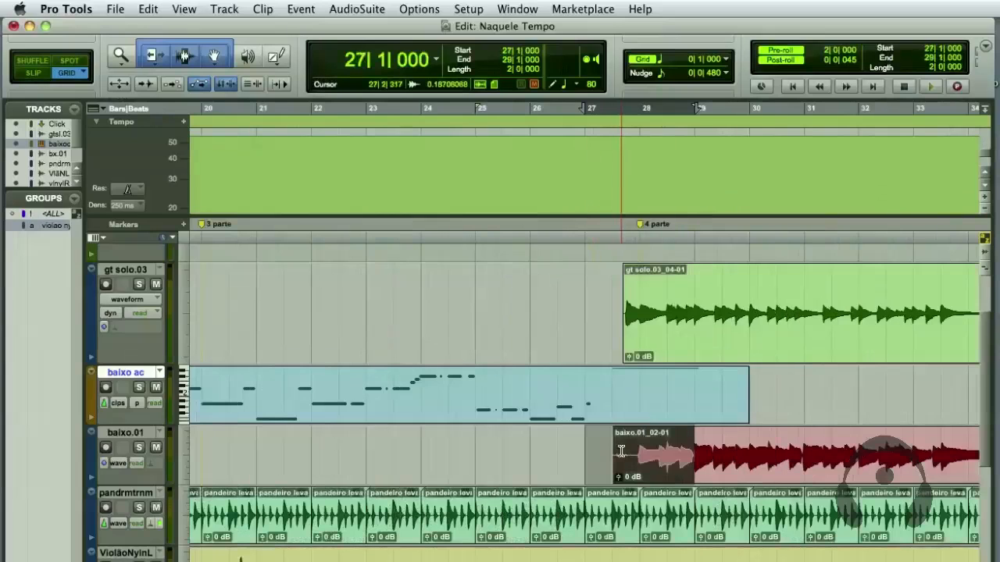
{"action": "left_click", "coordinate": [623, 452]}
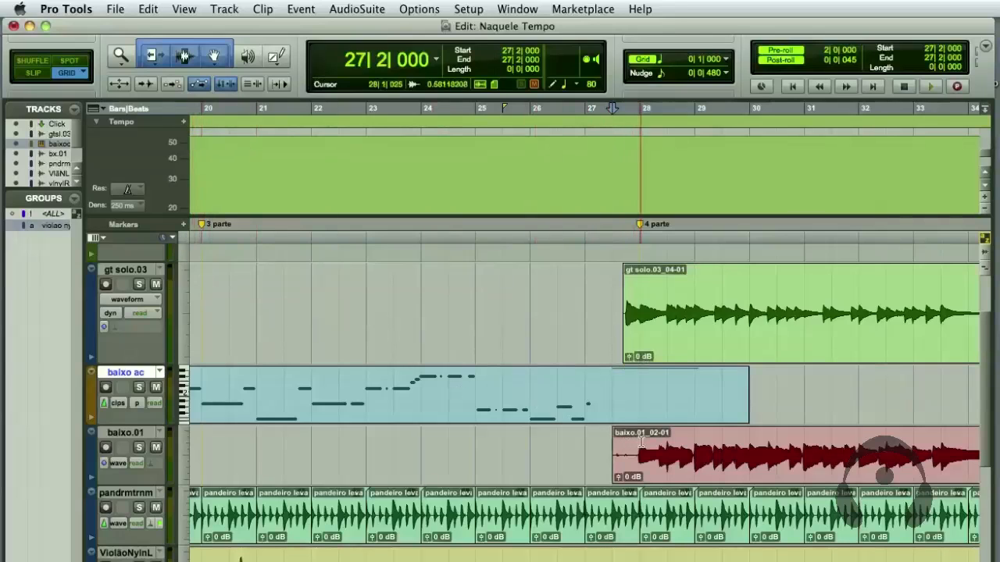
{"action": "key", "text": "t"}
{"action": "left_click_drag", "start_coordinate": [641, 451], "coordinate": [534, 451]}
{"action": "key", "text": "r"}
{"action": "key", "text": "t"}
{"action": "key", "text": "r"}
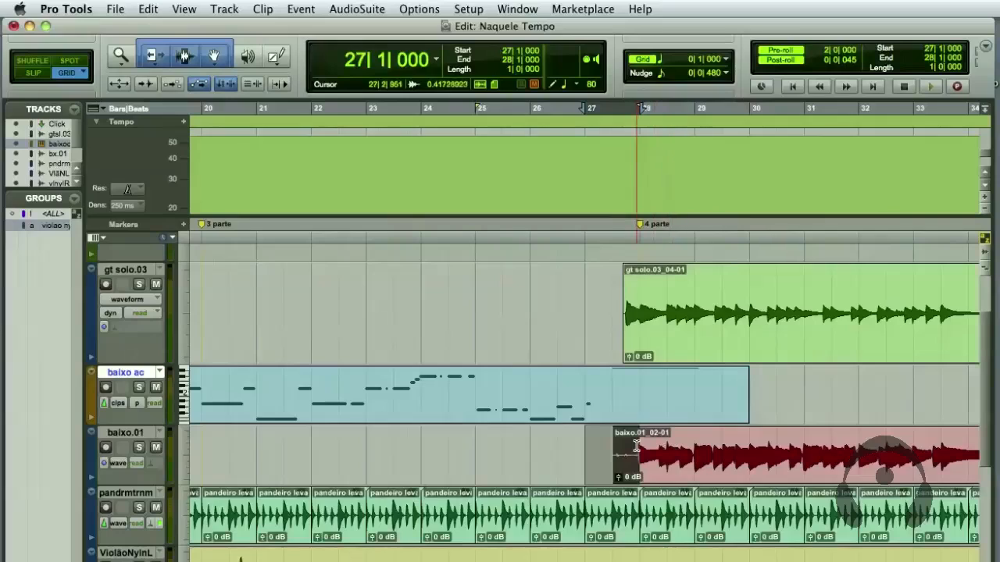
{"action": "left_click_drag", "start_coordinate": [638, 446], "coordinate": [577, 446]}
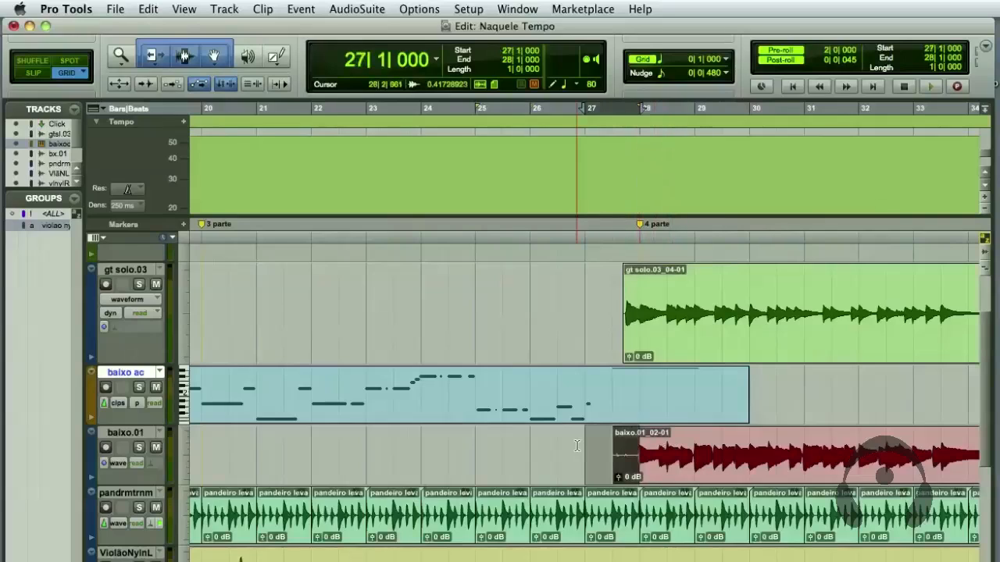
{"action": "key", "text": "Delete"}
Select and copy the first bar of the baixo.01_02-01 clip, from 28|1|000 to 29|1|000.
{"action": "left_click_drag", "start_coordinate": [637, 440], "coordinate": [695, 449]}
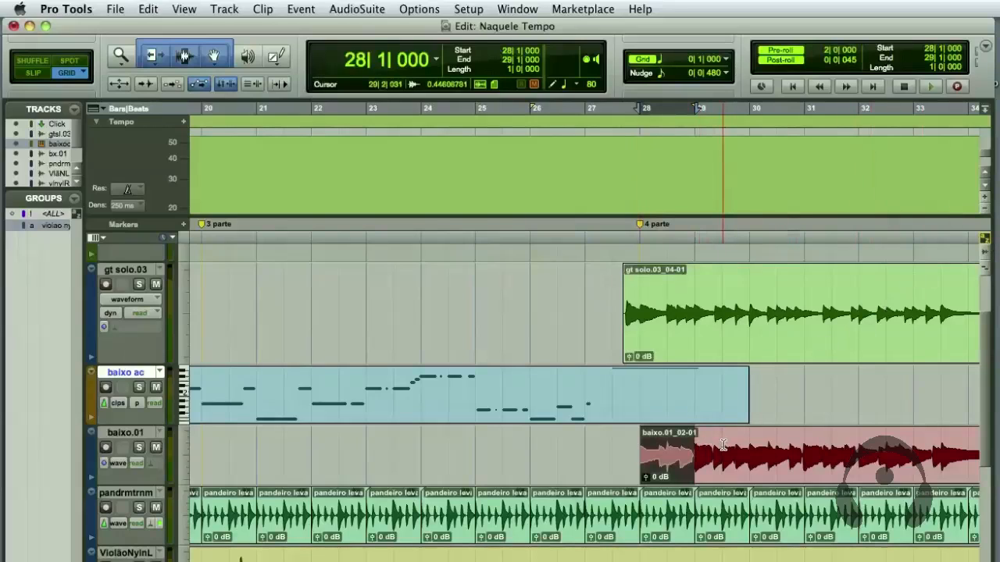
{"action": "key", "text": "super+bracketleft"}
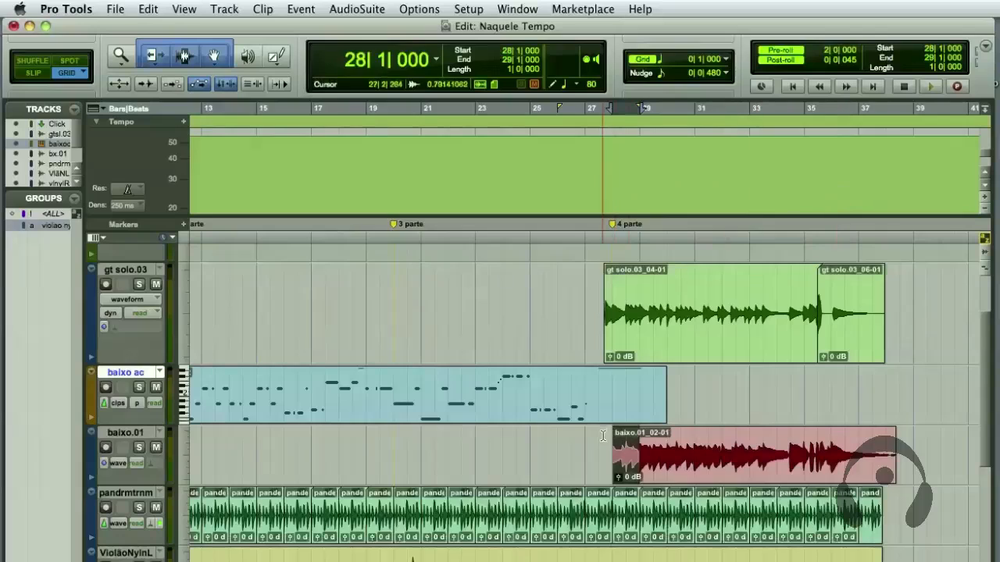
Try clearing the selected first bar of the baixo.01_02-01 clip, and undo the removal.
{"action": "left_click", "coordinate": [146, 9]}
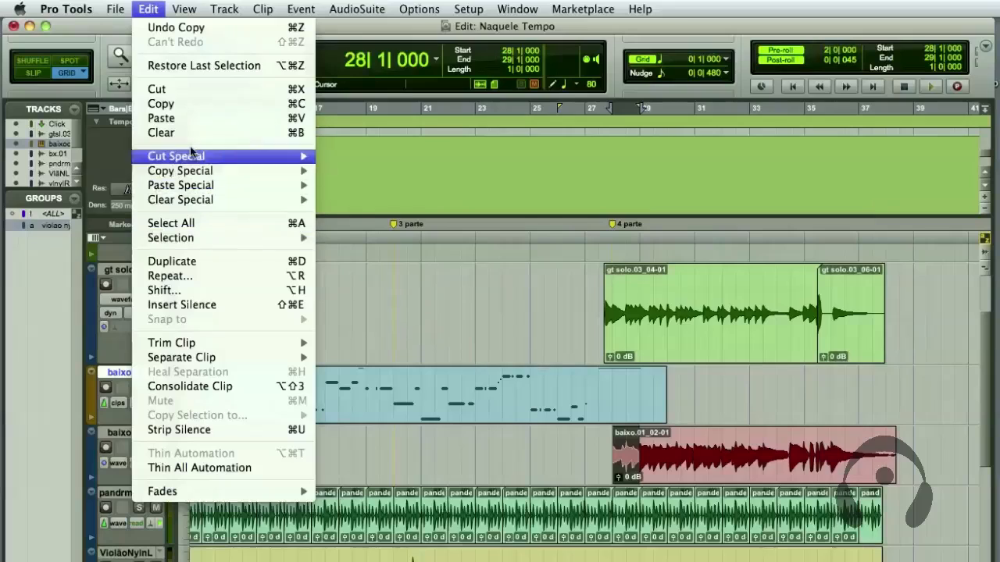
{"action": "left_click", "coordinate": [217, 133]}
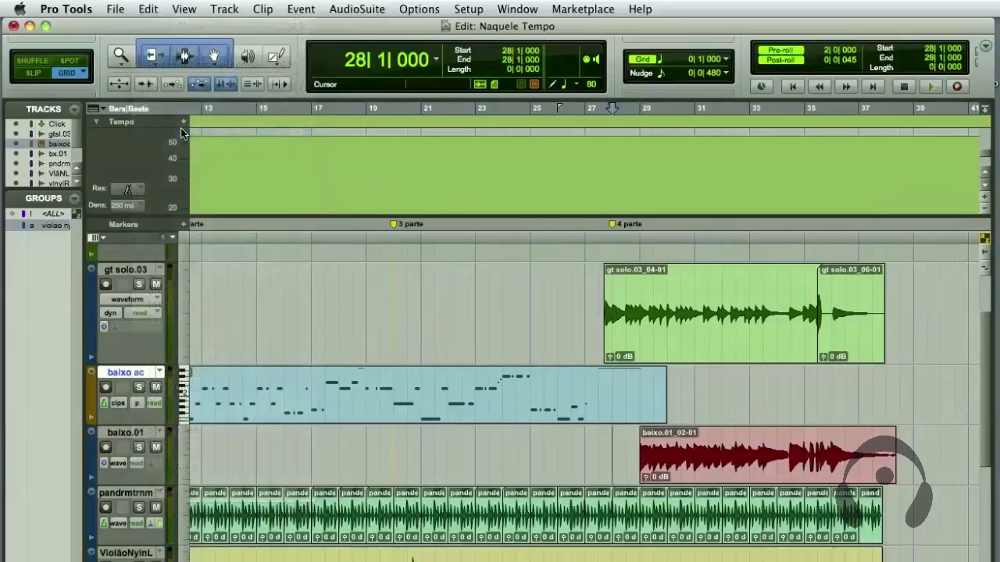
{"action": "key", "text": "super+z"}
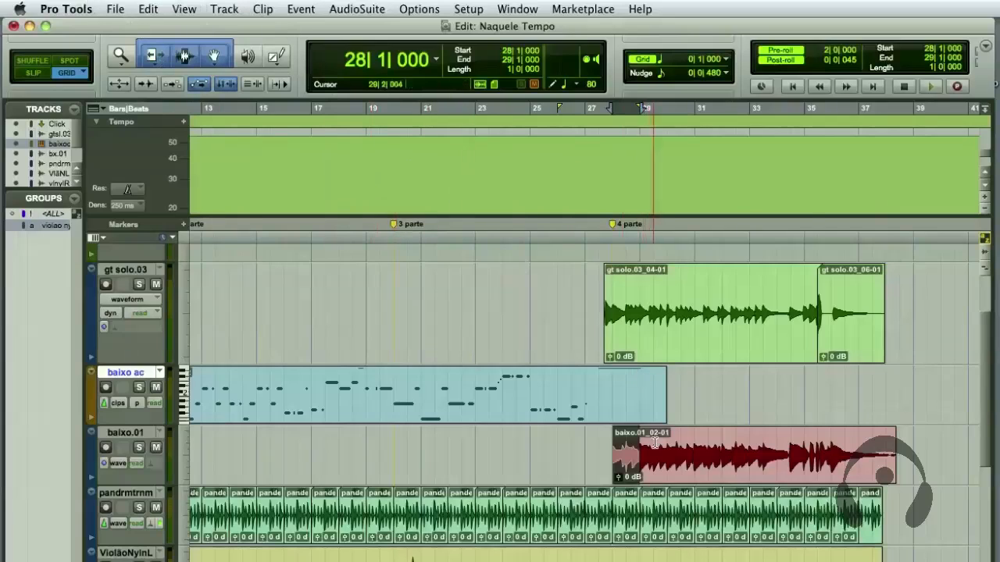
Paste the copied bass bar at 27|1|000 and 26|1|000 on baixo.01, and at 25|1|000 on gt solo.03.
{"action": "left_click", "coordinate": [583, 439]}
{"action": "key", "text": "super+v"}
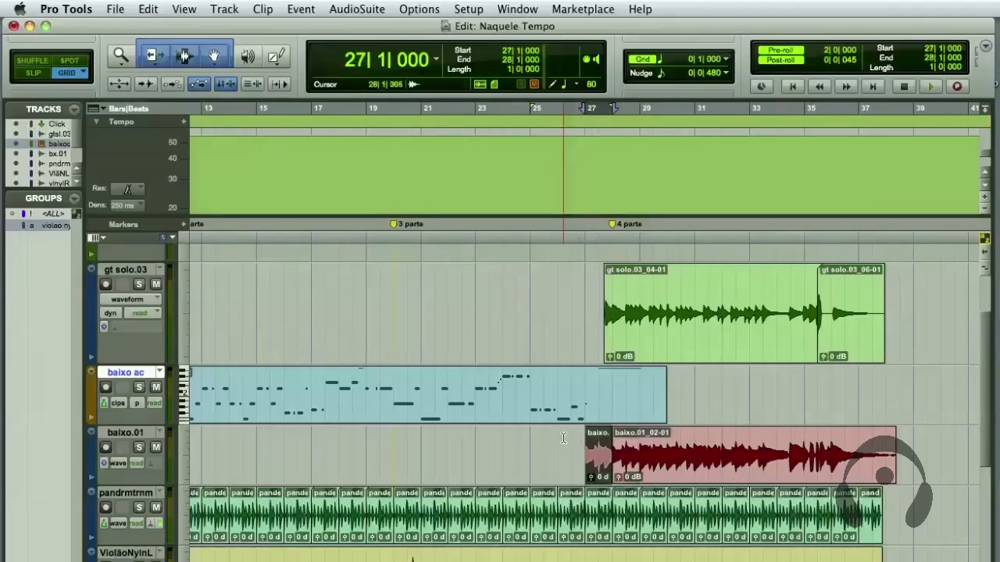
{"action": "left_click", "coordinate": [553, 439]}
{"action": "key", "text": "super+v"}
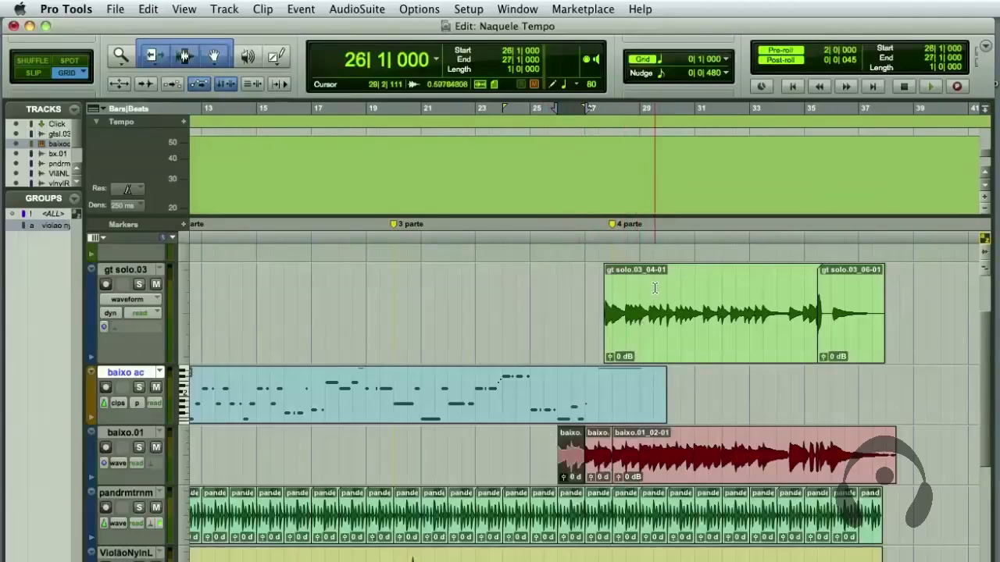
{"action": "left_click", "coordinate": [531, 287]}
{"action": "key", "text": "super+v"}
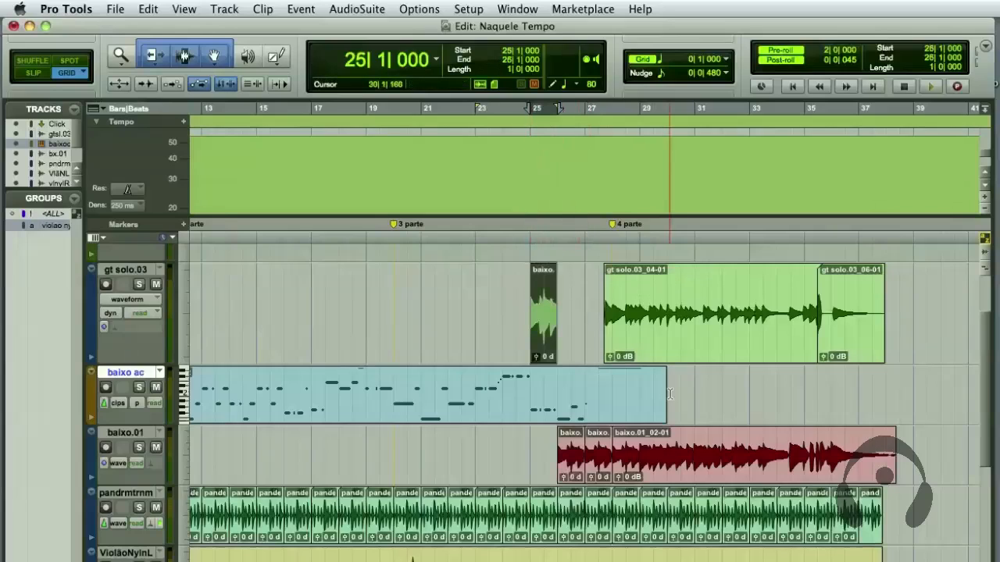
{"action": "left_click", "coordinate": [735, 395]}
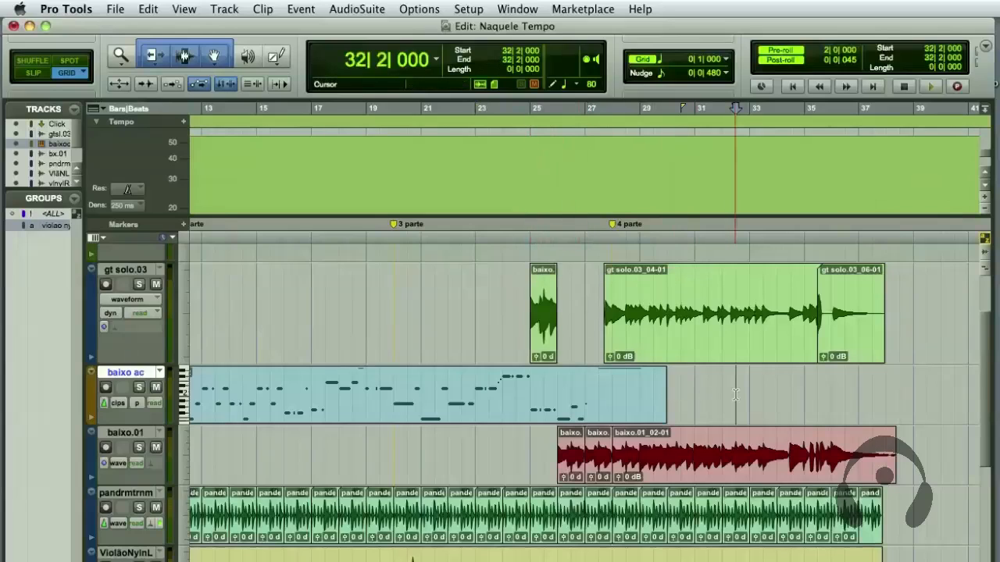
Undo the three pastes of the copied bass bar on the baixo.01 and gt solo.03 tracks.
{"action": "key", "text": "super+z"}
{"action": "key", "text": "super+z"}
{"action": "key", "text": "super+z"}
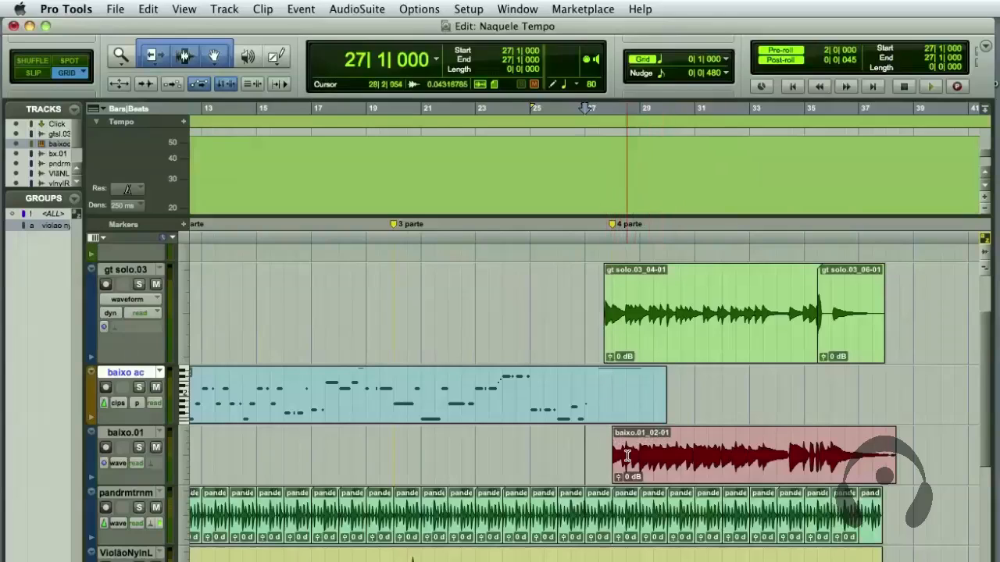
Try moving the whole baixo.01_02-01 clip by cutting it and pasting it at 19|1|000 on baixo.01, and undo both edits.
{"action": "left_click_drag", "start_coordinate": [613, 443], "coordinate": [903, 448]}
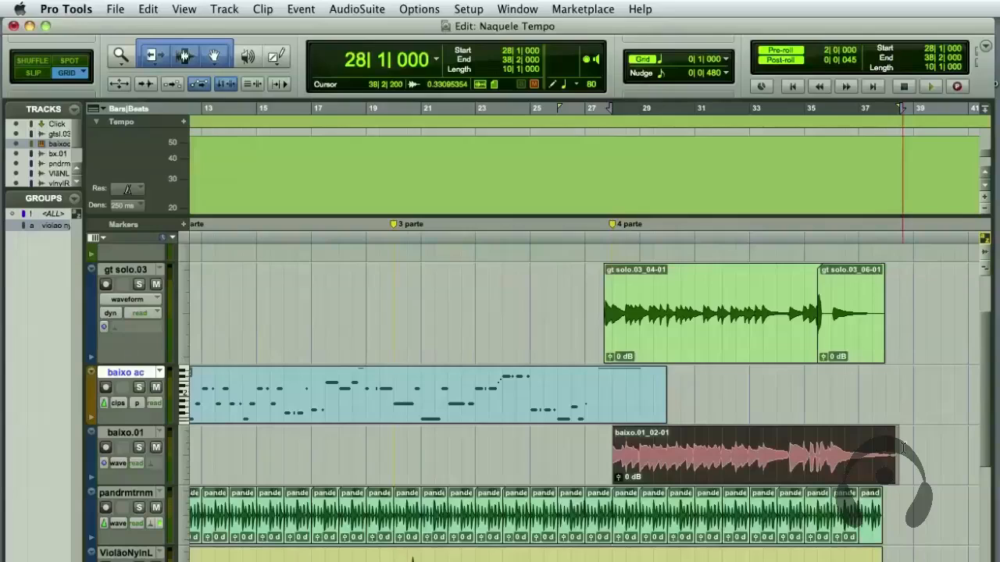
{"action": "key", "text": "Delete"}
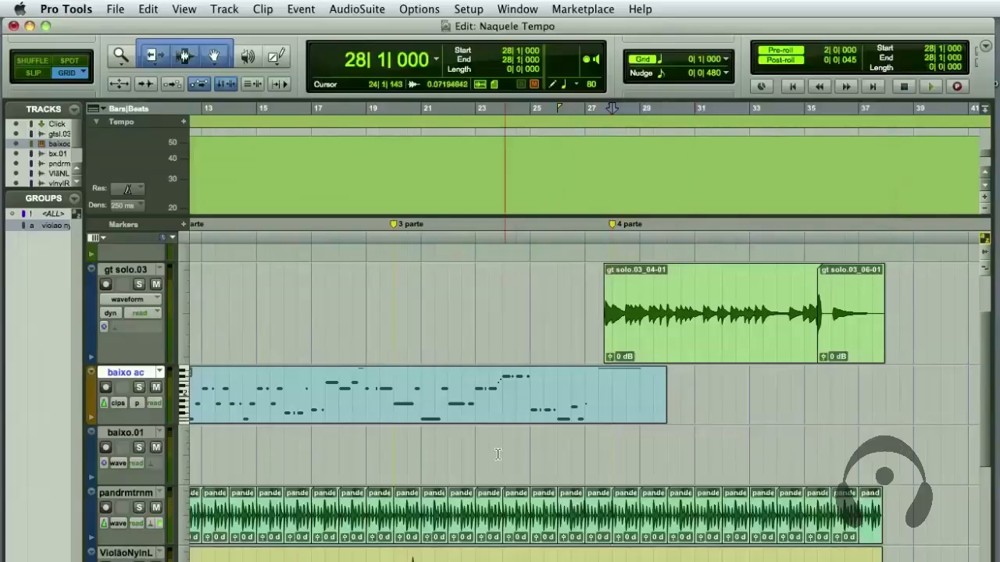
{"action": "left_click", "coordinate": [367, 441]}
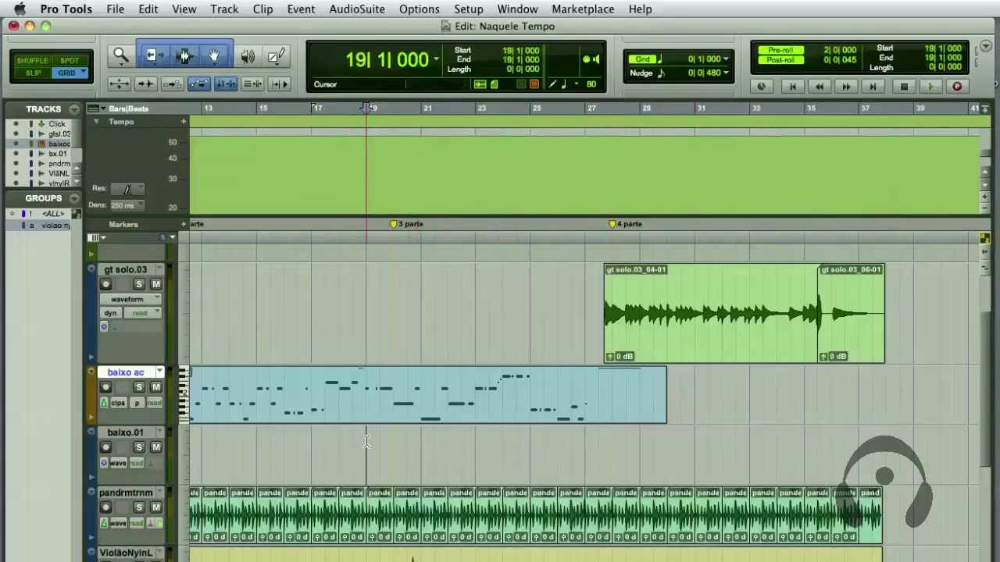
{"action": "key", "text": "super+v"}
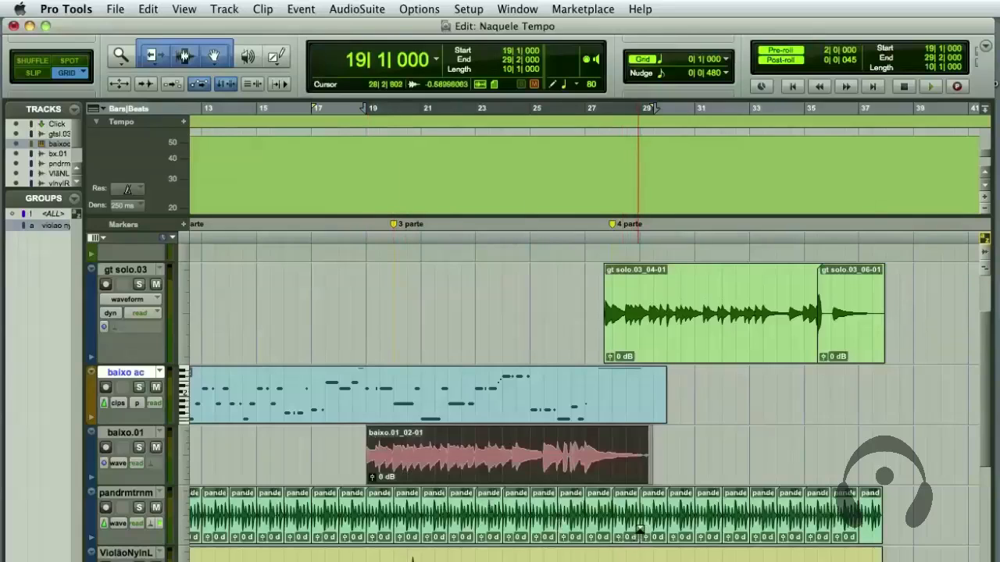
{"action": "left_click", "coordinate": [691, 442]}
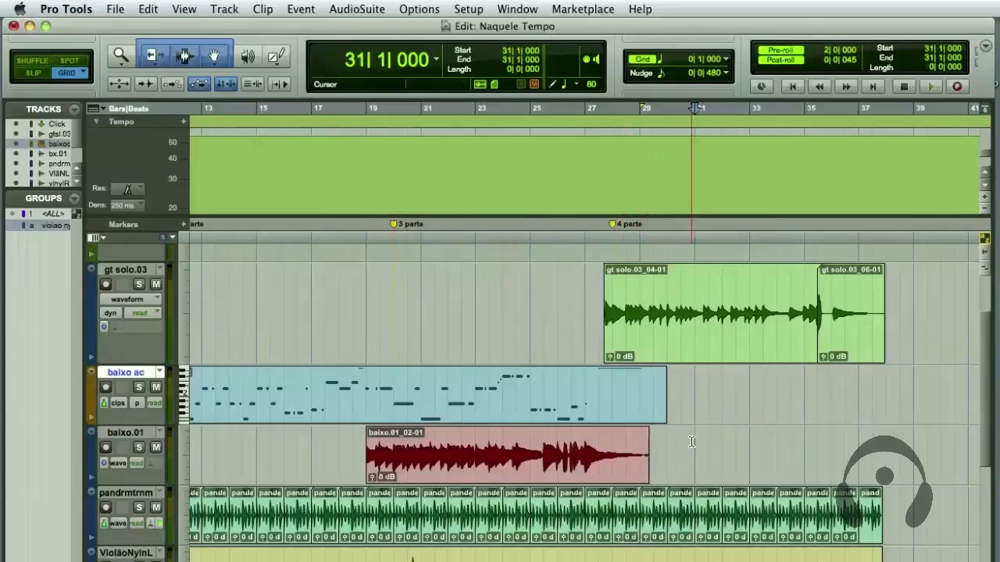
{"action": "key", "text": "super+z"}
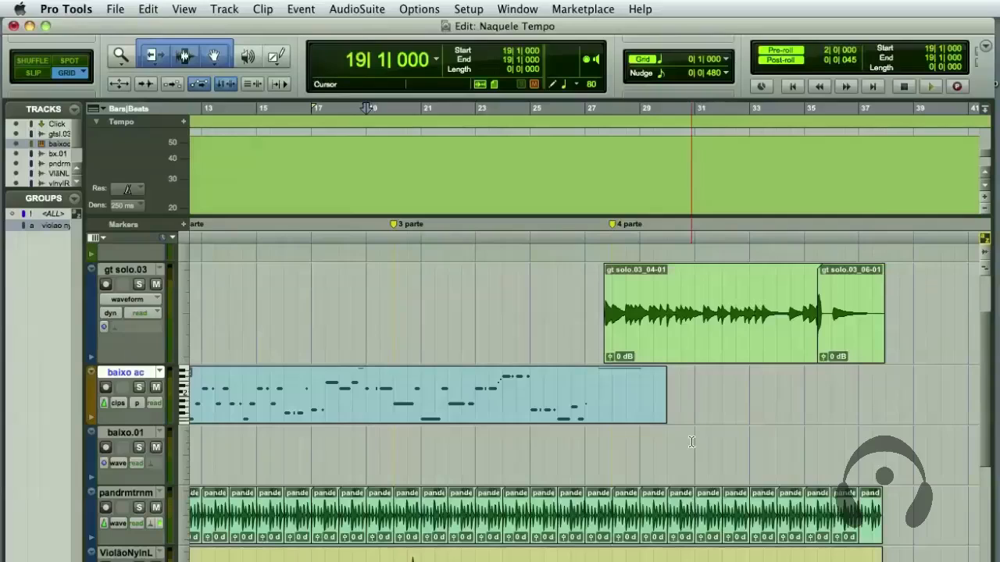
{"action": "key", "text": "super+v"}
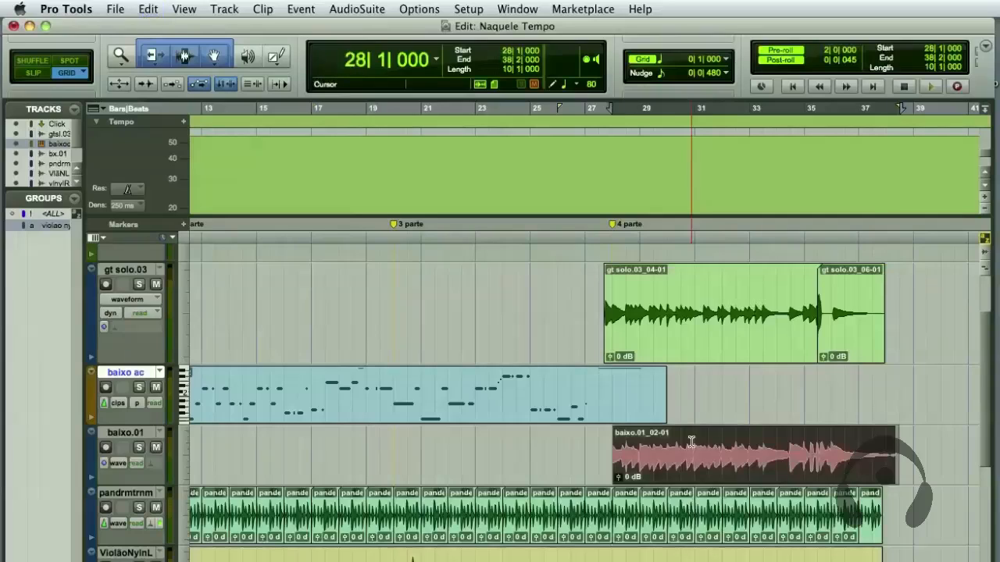
Undo the earlier removal of the silence before 28|1|000 in the baixo.01_02-01 clip, and deselect the range by placing the cursor at 31|1|000.
{"action": "key", "text": "super+z"}
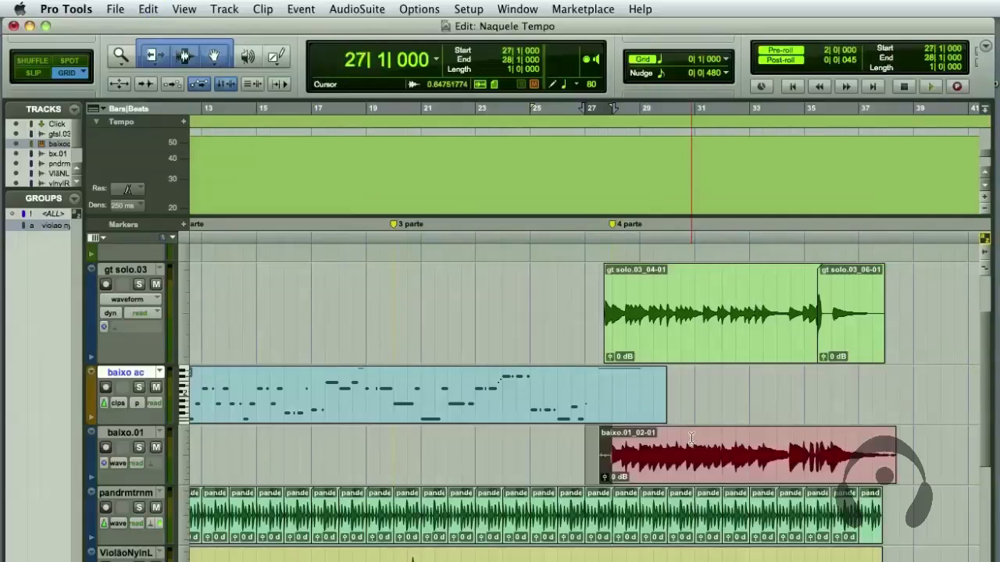
{"action": "left_click", "coordinate": [696, 381]}
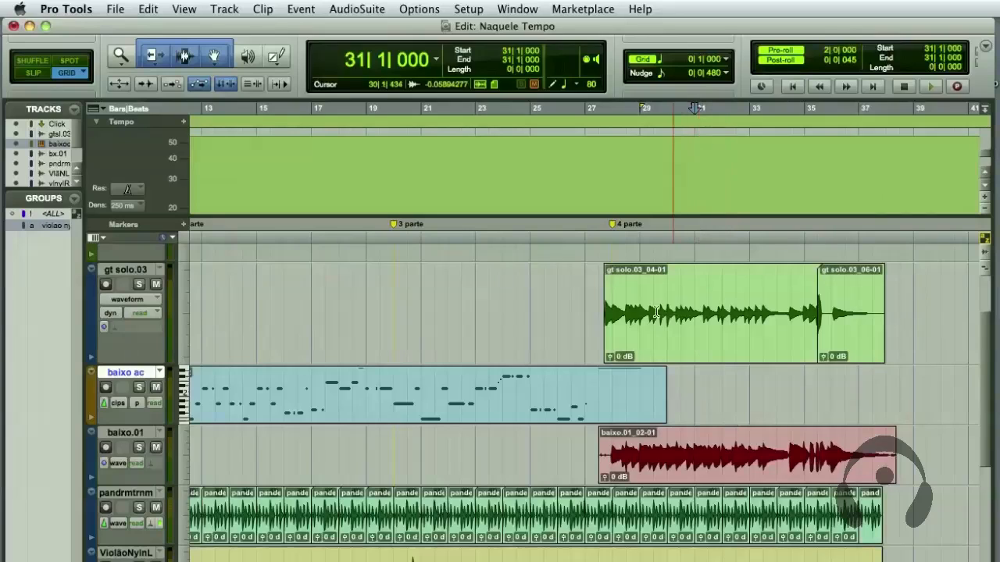